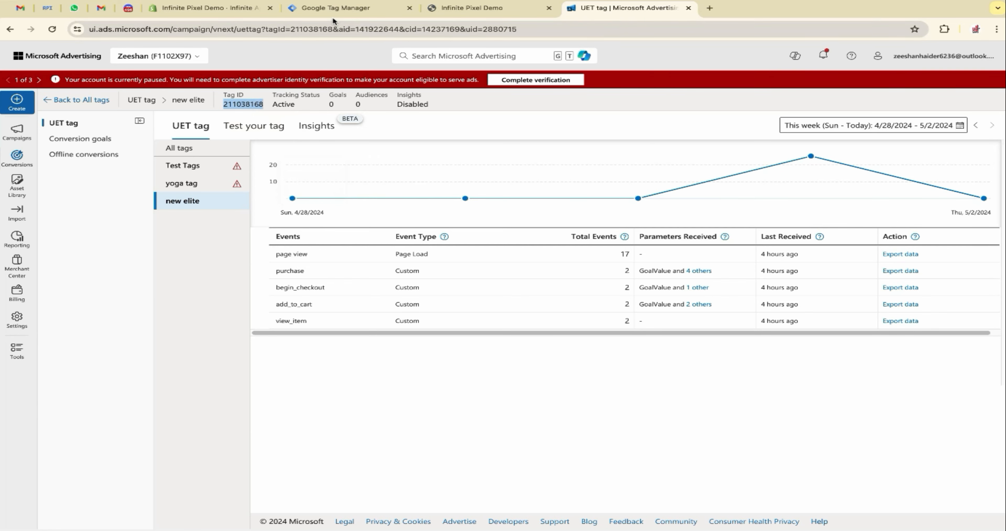
Switch to the Infinite Ads Tracking app in Shopify and save 211038168 as the UET Tag ID for Bing conversion tracking
{"action": "left_click", "coordinate": [211, 8]}
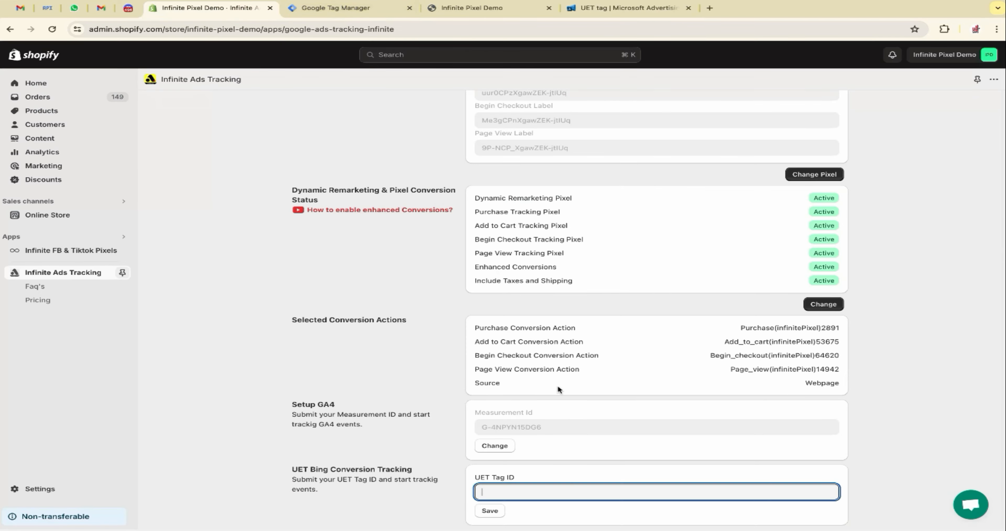
{"action": "type", "text": "211038168"}
{"action": "left_click", "coordinate": [498, 511]}
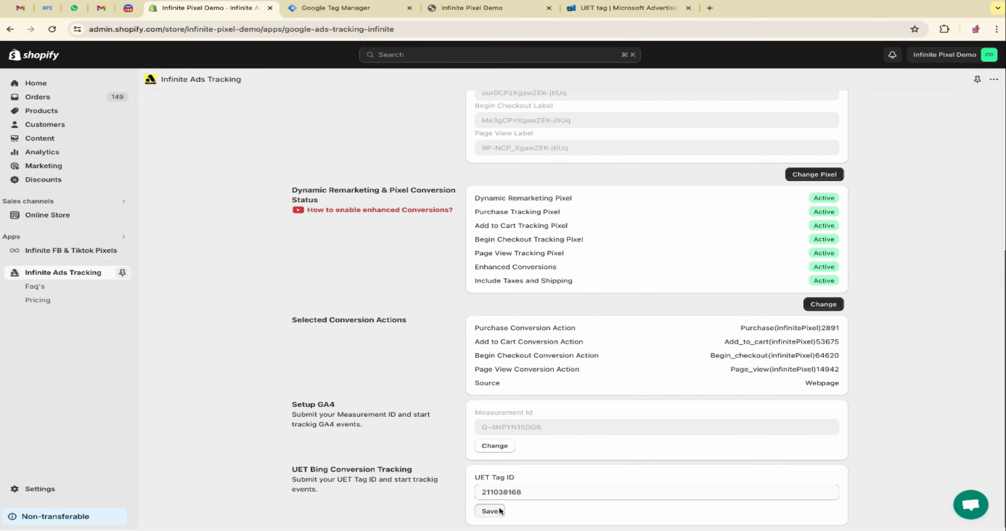
{"action": "scroll", "coordinate": [439, 467], "scroll_direction": "down", "scroll_amount": 1}
{"action": "left_click_drag", "start_coordinate": [491, 513], "coordinate": [792, 514]}
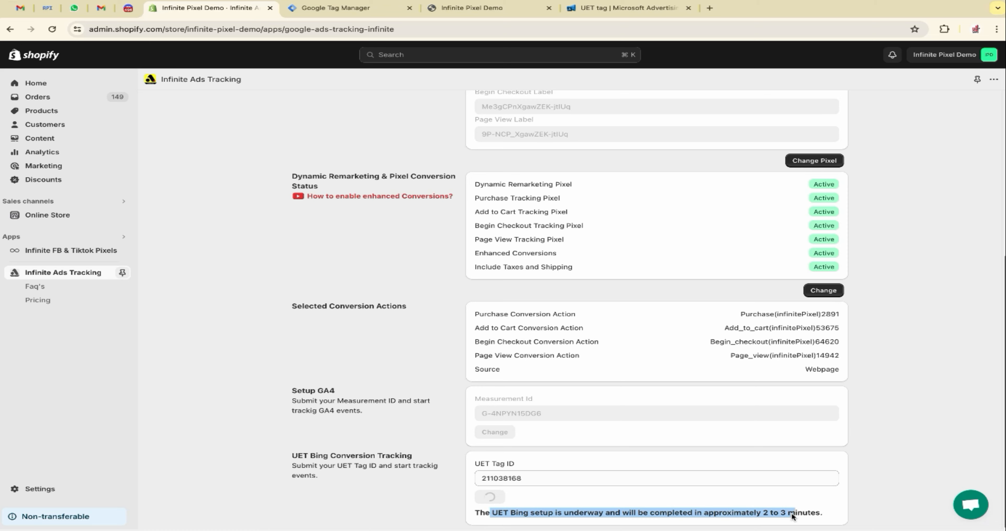
Switch to Google Tag Manager and examine the changes, tags, triggers and variables of container version 3
{"action": "left_click", "coordinate": [375, 9]}
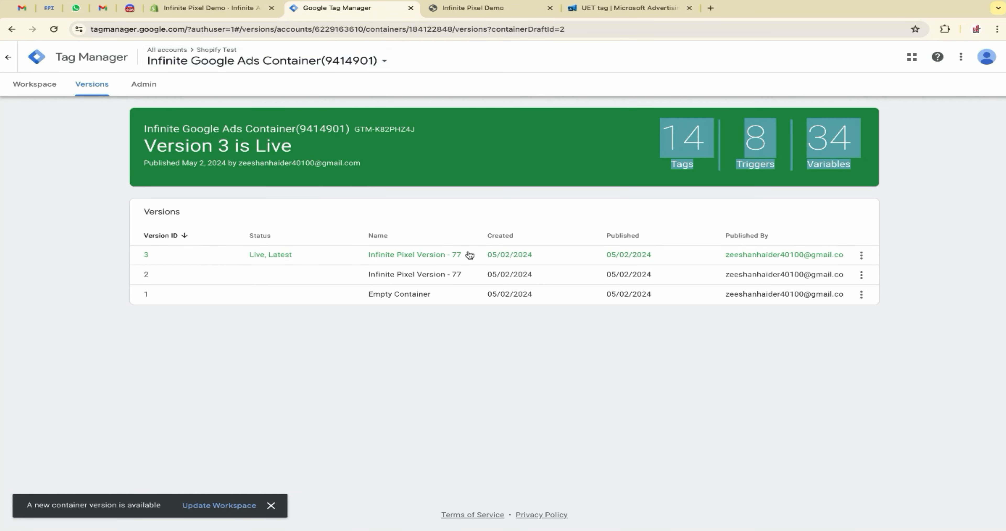
{"action": "left_click", "coordinate": [410, 341]}
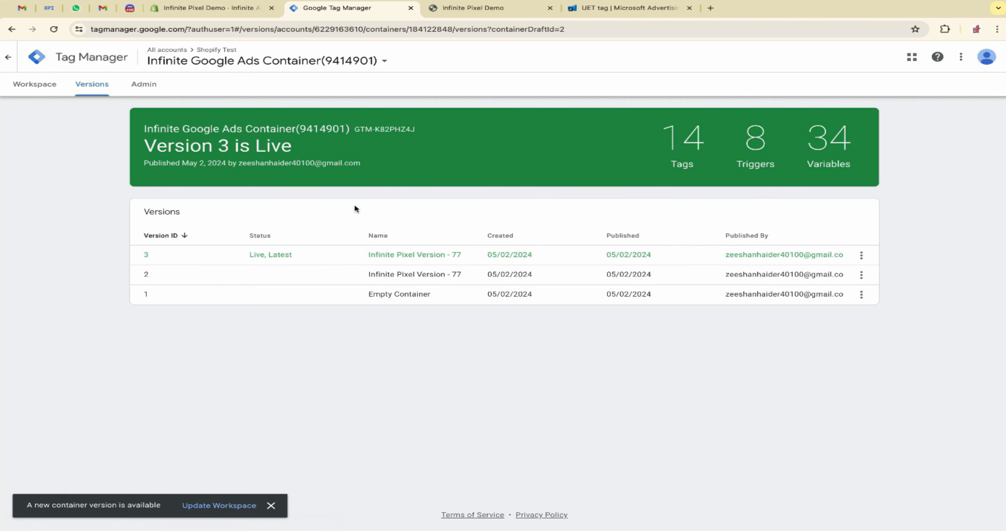
{"action": "left_click", "coordinate": [387, 255]}
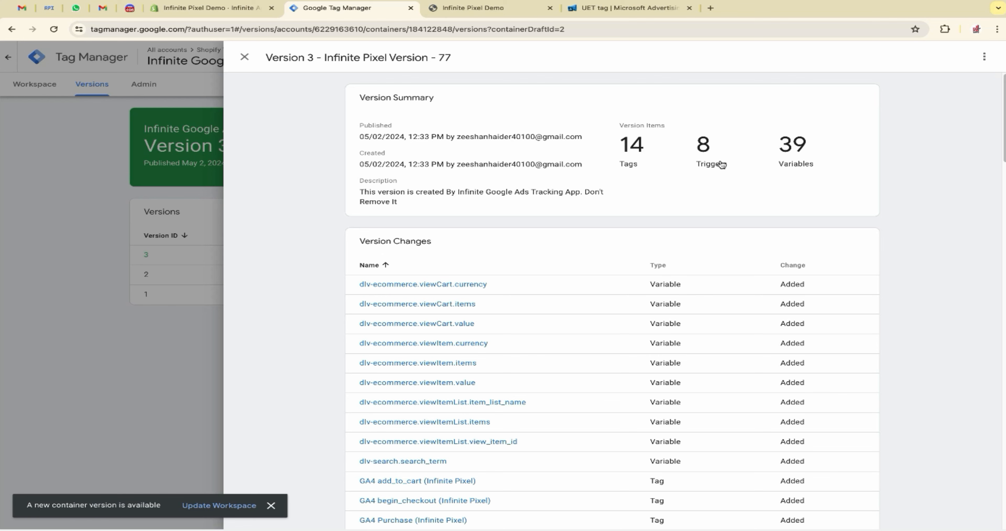
{"action": "scroll", "coordinate": [731, 258], "scroll_direction": "down", "scroll_amount": 15}
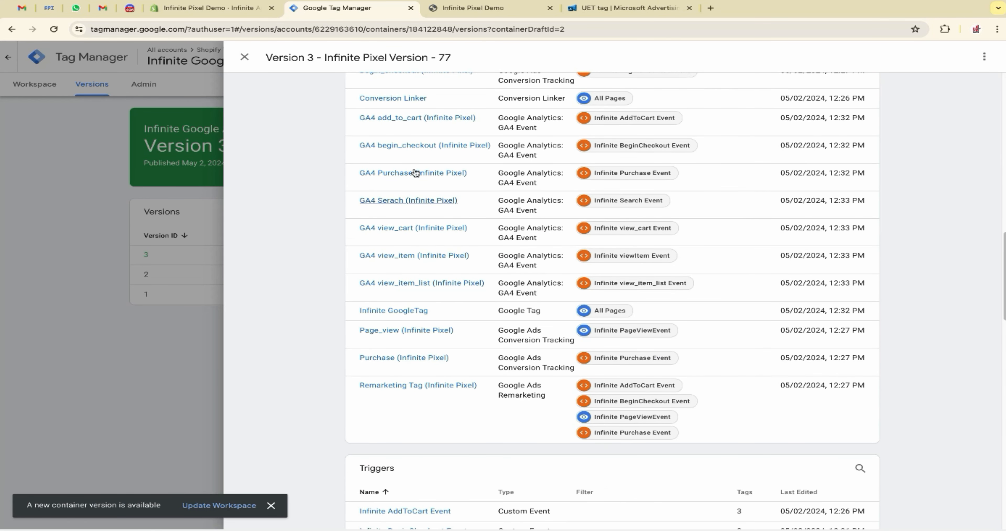
{"action": "scroll", "coordinate": [517, 208], "scroll_direction": "up", "scroll_amount": 3}
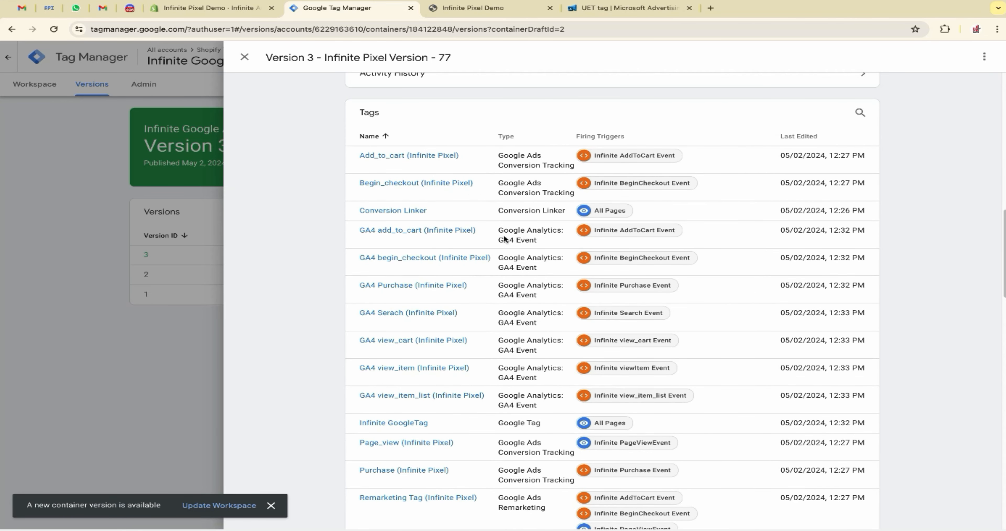
{"action": "scroll", "coordinate": [503, 277], "scroll_direction": "down", "scroll_amount": 14}
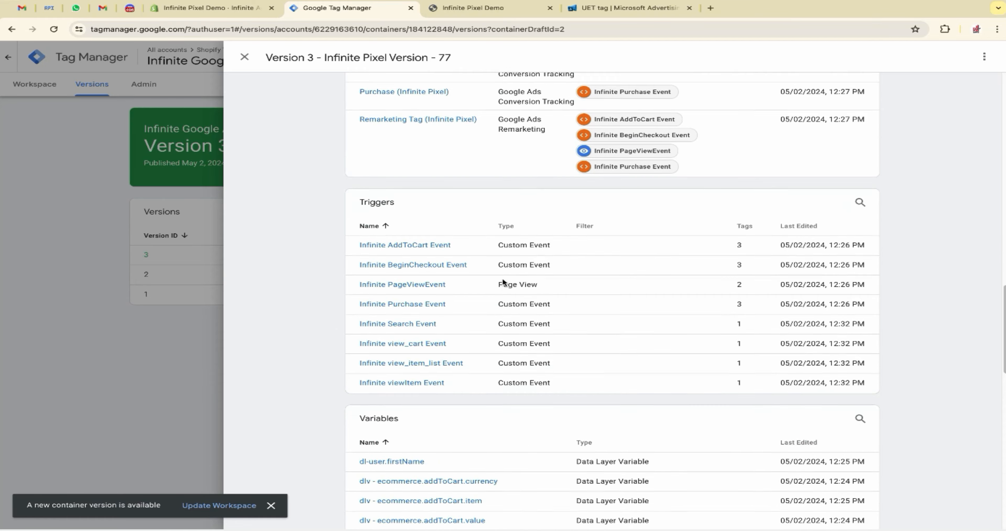
{"action": "scroll", "coordinate": [505, 277], "scroll_direction": "down", "scroll_amount": 12}
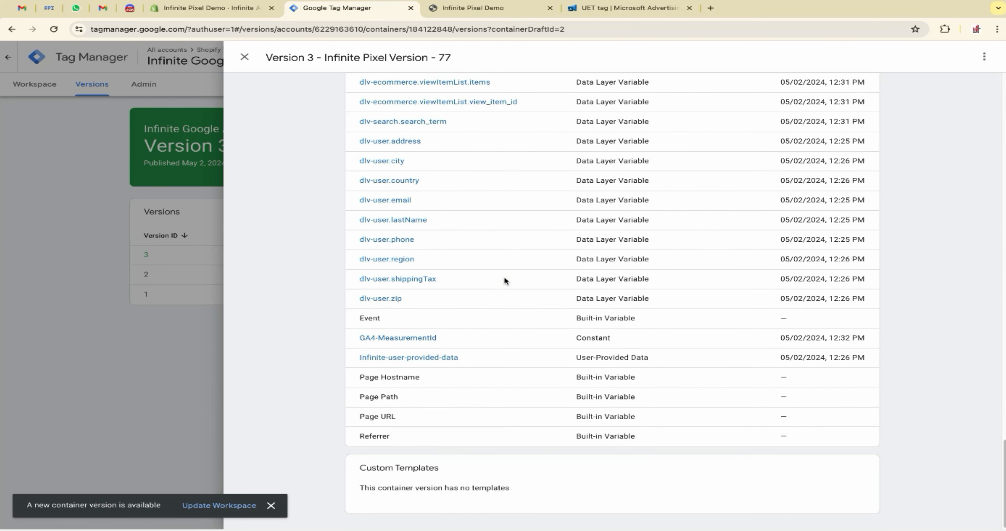
{"action": "scroll", "coordinate": [504, 276], "scroll_direction": "up", "scroll_amount": 7}
{"action": "scroll", "coordinate": [505, 277], "scroll_direction": "up", "scroll_amount": 15}
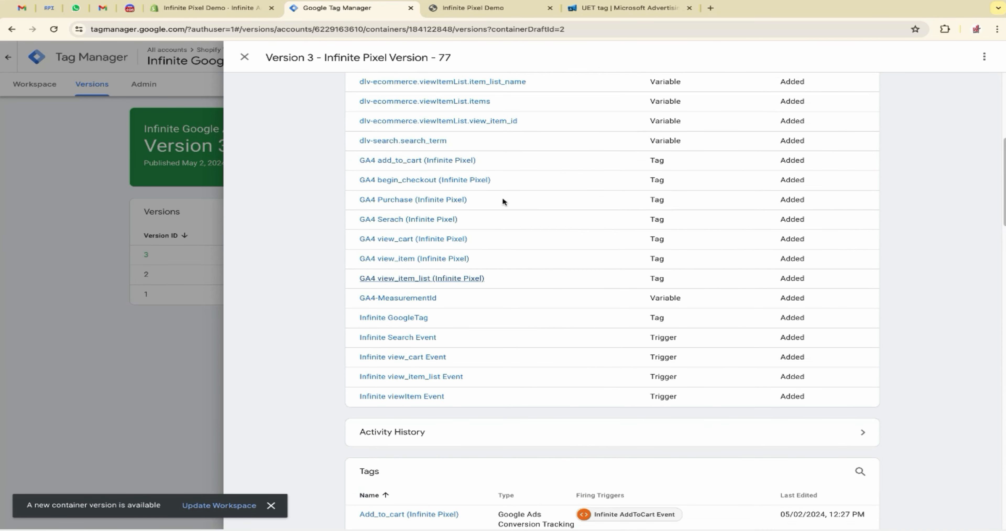
{"action": "left_click", "coordinate": [208, 204]}
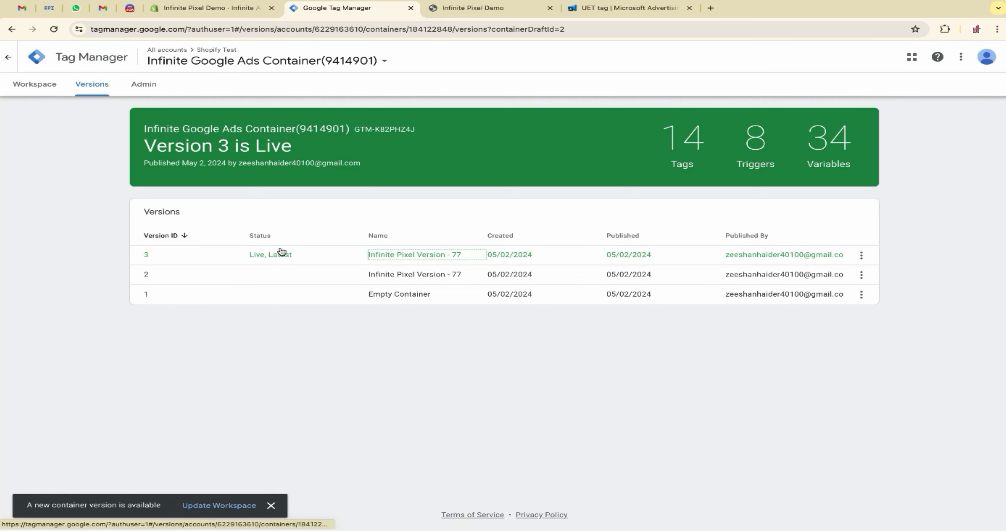
Reload the container's versions page and check the live version's tag, trigger and variable counts
{"action": "left_click", "coordinate": [51, 32]}
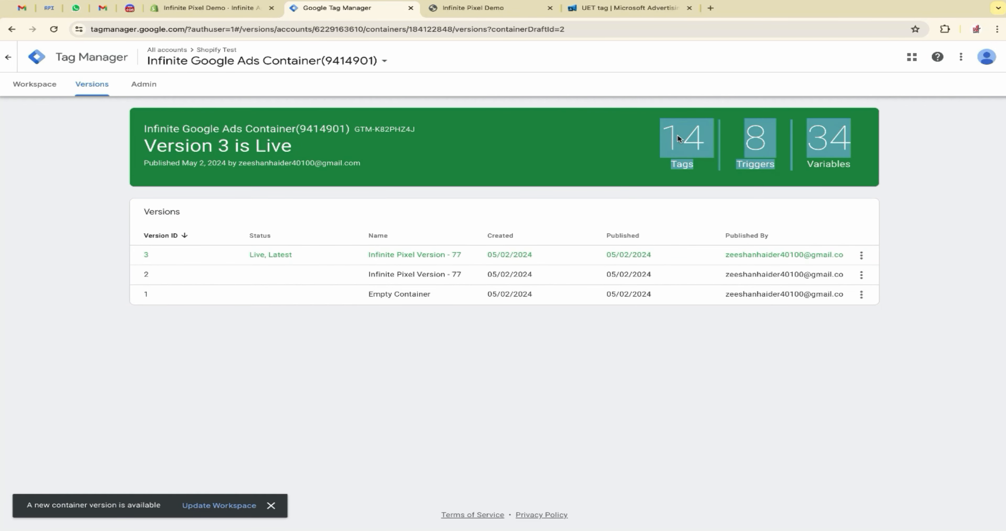
{"action": "left_click_drag", "start_coordinate": [662, 138], "coordinate": [851, 139]}
{"action": "left_click", "coordinate": [49, 29]}
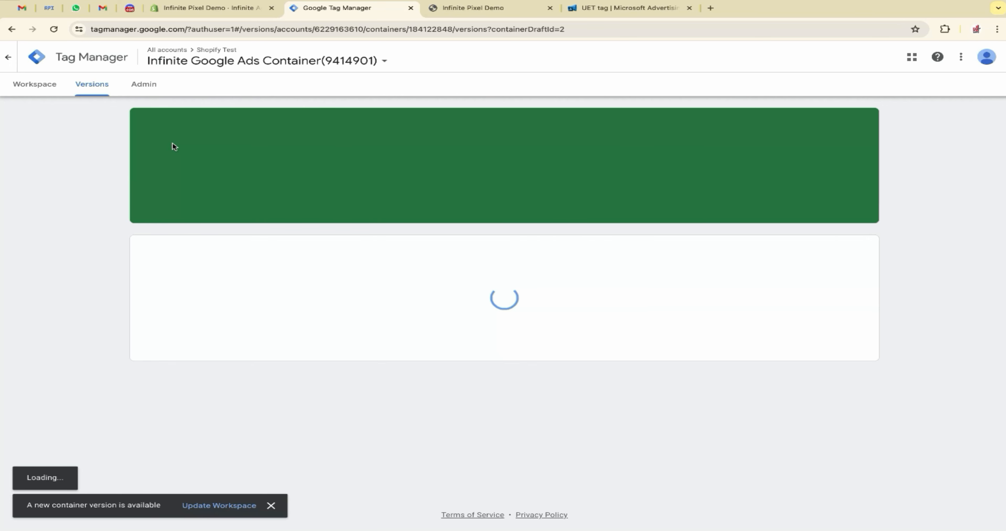
{"action": "left_click_drag", "start_coordinate": [646, 144], "coordinate": [849, 140]}
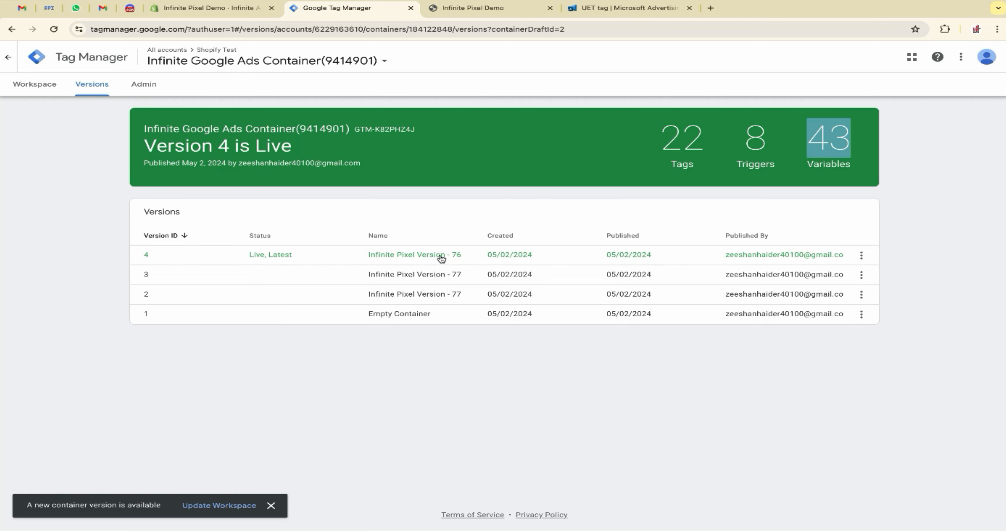
Open container version 4 and examine the variables and tags listed in its version changes
{"action": "left_click", "coordinate": [419, 257]}
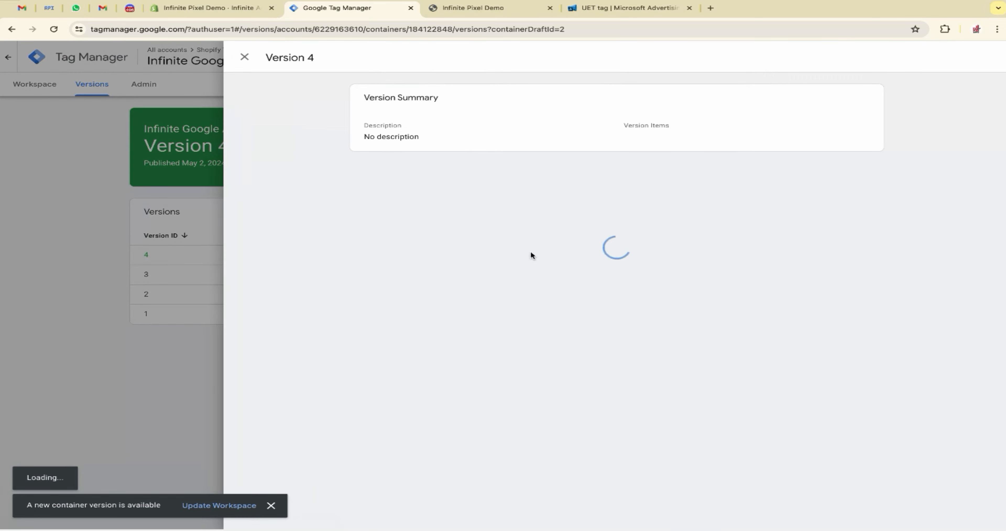
{"action": "scroll", "coordinate": [551, 273], "scroll_direction": "down", "scroll_amount": 5}
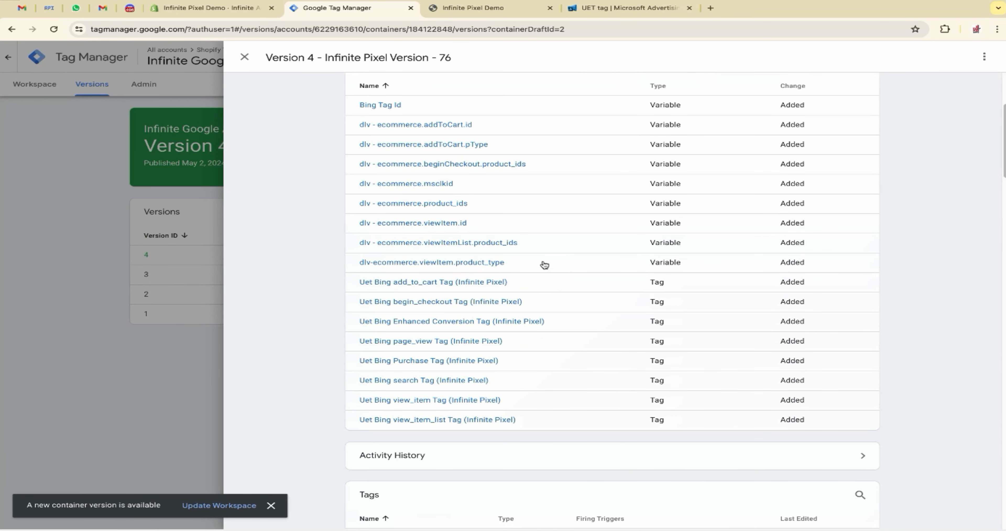
{"action": "left_click_drag", "start_coordinate": [359, 103], "coordinate": [402, 106]}
{"action": "scroll", "coordinate": [387, 241], "scroll_direction": "down", "scroll_amount": 1}
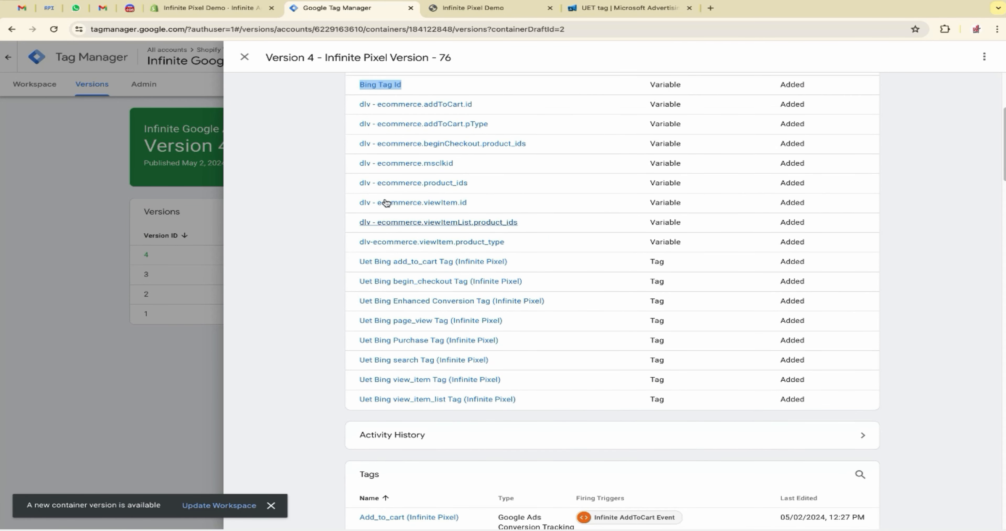
Examine version 4's Uet Bing tags with their firing triggers and the rest of its contents, then close the version details
{"action": "scroll", "coordinate": [409, 368], "scroll_direction": "down", "scroll_amount": 10}
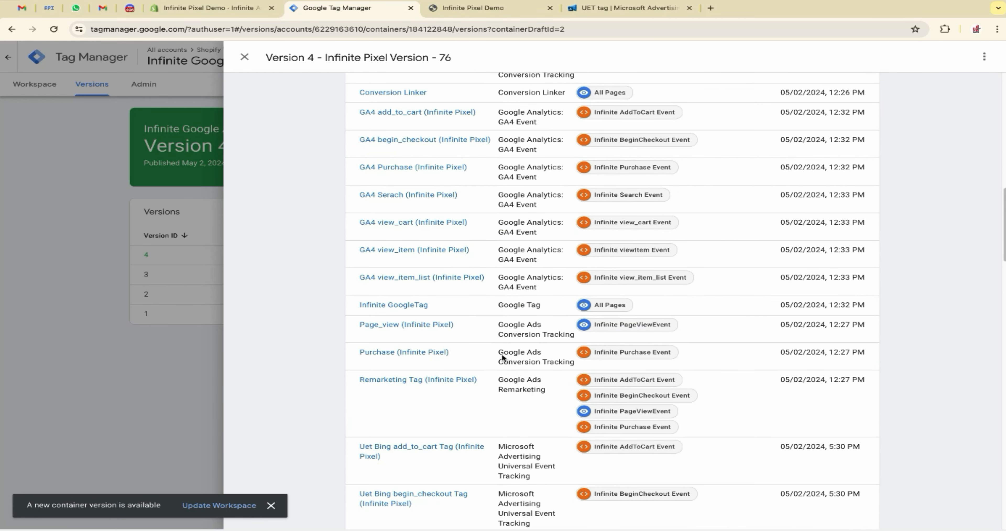
{"action": "scroll", "coordinate": [523, 168], "scroll_direction": "down", "scroll_amount": 3}
{"action": "mouse_move", "coordinate": [493, 334]}
{"action": "left_mouse_down"}
{"action": "mouse_move", "coordinate": [541, 340]}
{"action": "mouse_move", "coordinate": [555, 380]}
{"action": "mouse_move", "coordinate": [553, 364]}
{"action": "mouse_move", "coordinate": [505, 333]}
{"action": "left_mouse_up"}
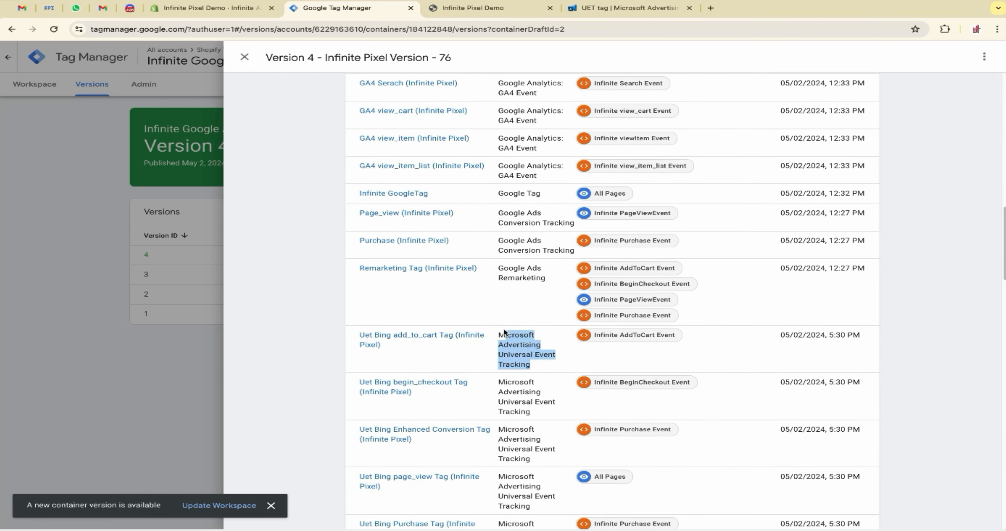
{"action": "scroll", "coordinate": [501, 340], "scroll_direction": "down", "scroll_amount": 2}
{"action": "scroll", "coordinate": [502, 343], "scroll_direction": "down", "scroll_amount": 2}
{"action": "scroll", "coordinate": [464, 275], "scroll_direction": "down", "scroll_amount": 3}
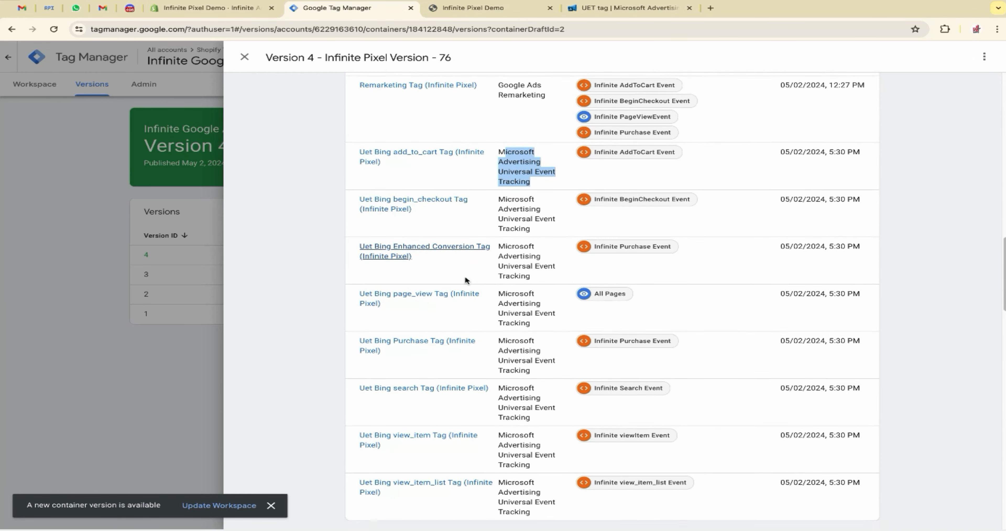
{"action": "scroll", "coordinate": [471, 291], "scroll_direction": "down", "scroll_amount": 1}
{"action": "left_click_drag", "start_coordinate": [354, 230], "coordinate": [536, 308]}
{"action": "scroll", "coordinate": [537, 307], "scroll_direction": "down", "scroll_amount": 15}
{"action": "scroll", "coordinate": [536, 308], "scroll_direction": "down", "scroll_amount": 10}
{"action": "scroll", "coordinate": [536, 308], "scroll_direction": "up", "scroll_amount": 20}
{"action": "scroll", "coordinate": [537, 308], "scroll_direction": "up", "scroll_amount": 15}
{"action": "left_click", "coordinate": [88, 260]}
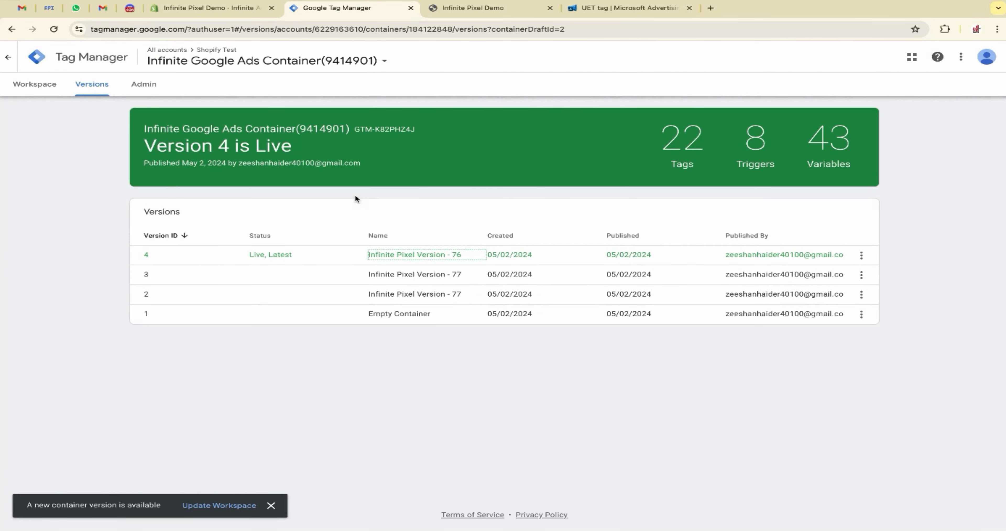
{"action": "left_click", "coordinate": [862, 255]}
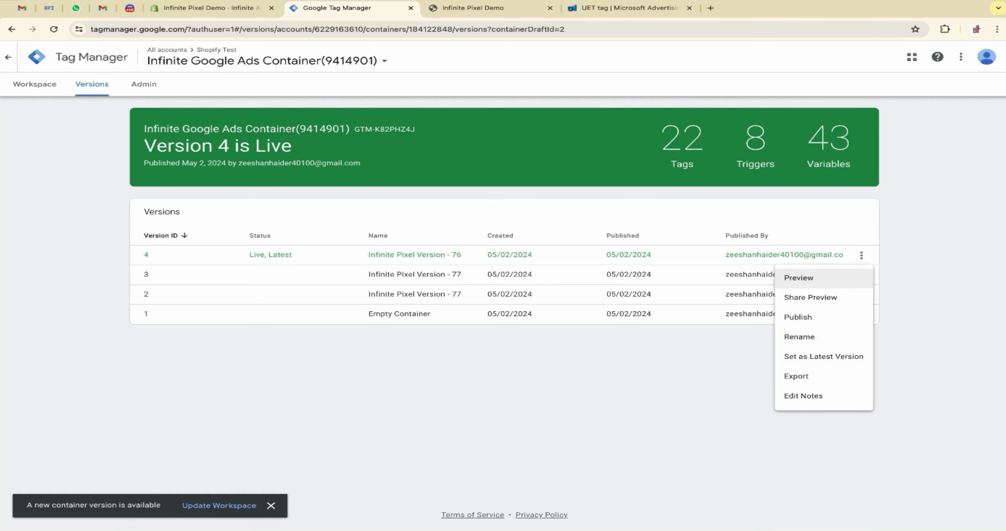
{"action": "left_click", "coordinate": [806, 279]}
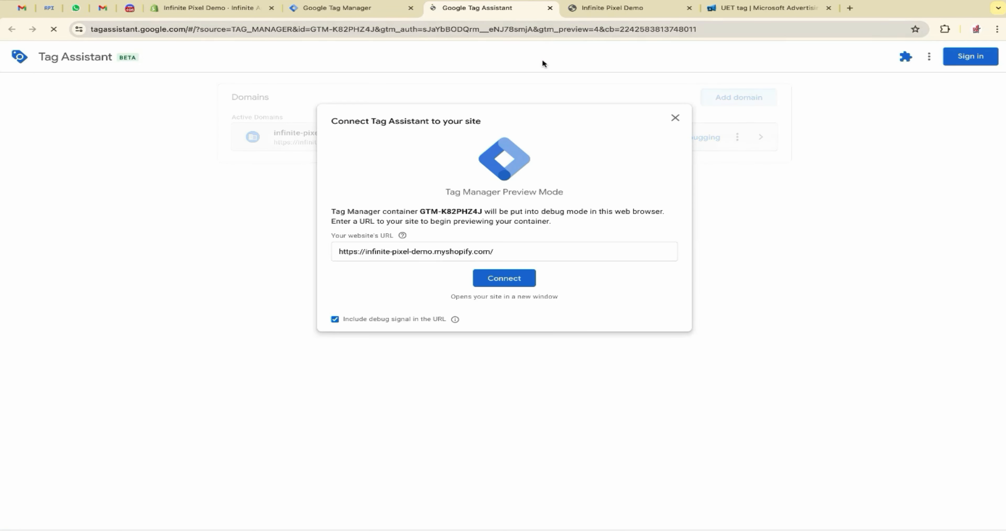
{"action": "left_click_drag", "start_coordinate": [548, 252], "coordinate": [334, 252]}
{"action": "left_click", "coordinate": [495, 280]}
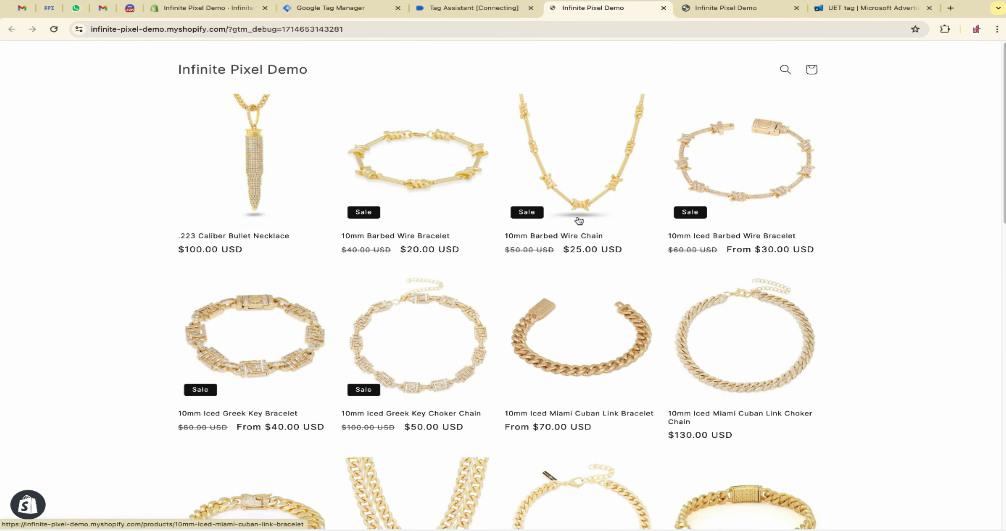
{"action": "left_click", "coordinate": [489, 12]}
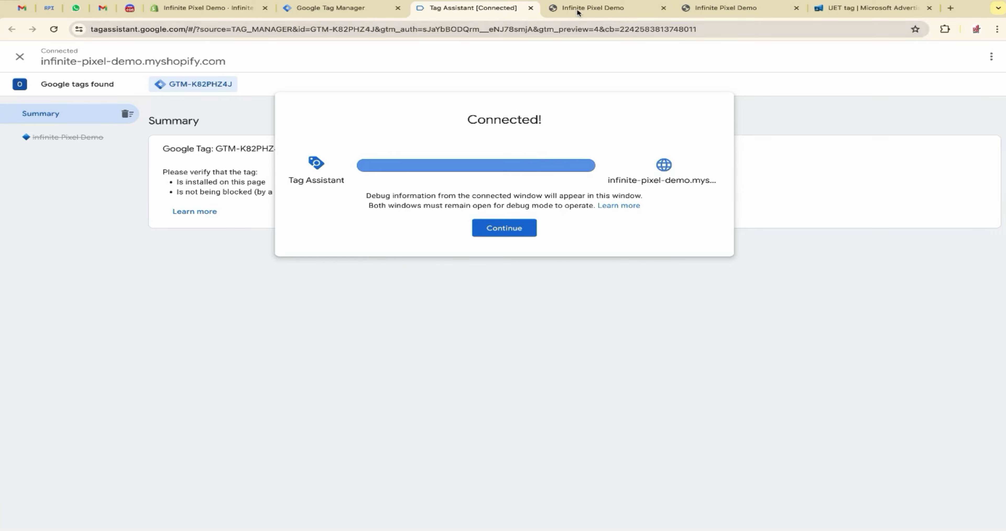
In the connected demo store, open the 10mm Barbed Wire Chain and add a quantity of 4 to the cart
{"action": "left_click", "coordinate": [578, 8]}
{"action": "left_click", "coordinate": [580, 249]}
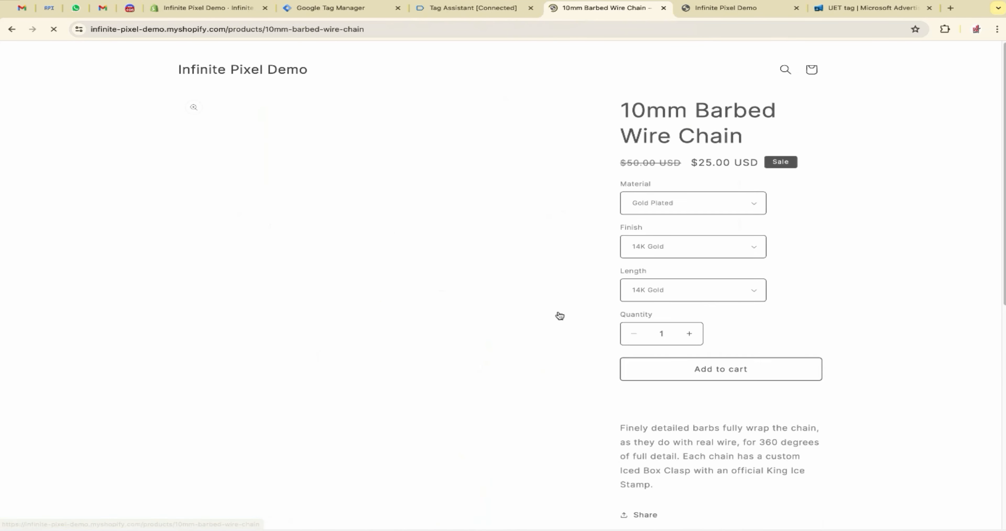
{"action": "scroll", "coordinate": [574, 318], "scroll_direction": "down", "scroll_amount": 3}
{"action": "left_click", "coordinate": [690, 261]}
{"action": "left_click", "coordinate": [689, 261]}
{"action": "left_click", "coordinate": [689, 262]}
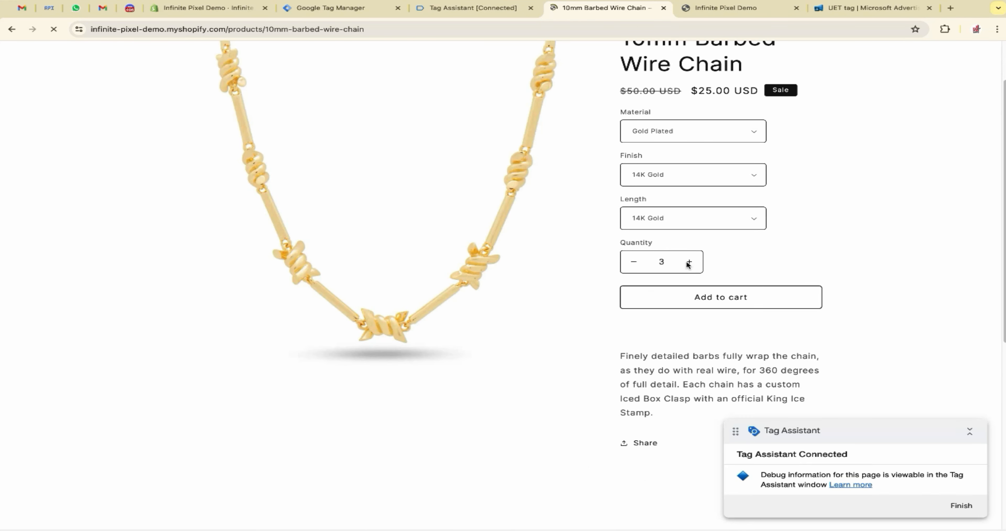
{"action": "left_click", "coordinate": [734, 297]}
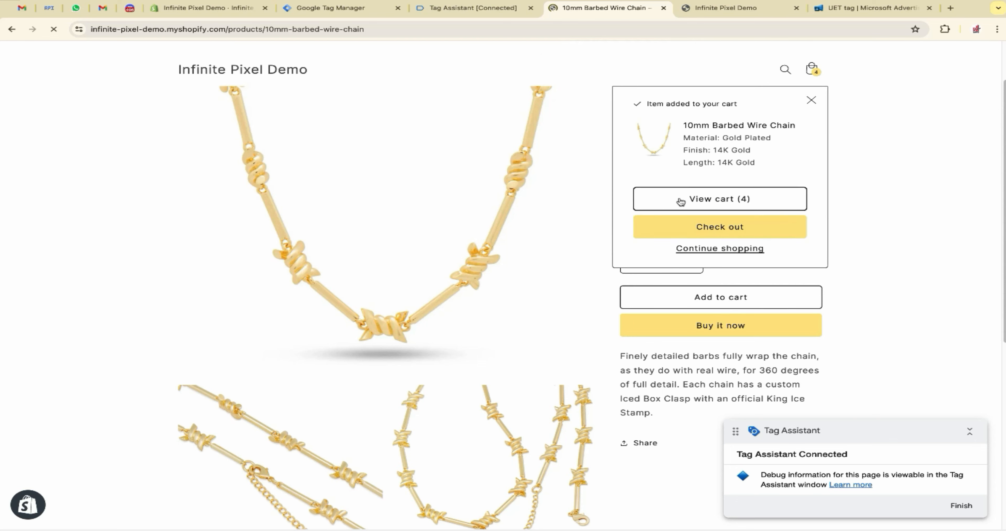
Switch to Tag Assistant, continue past the connection message, and examine the fired Uet Bing tags and the tags not fired
{"action": "left_click", "coordinate": [459, 12]}
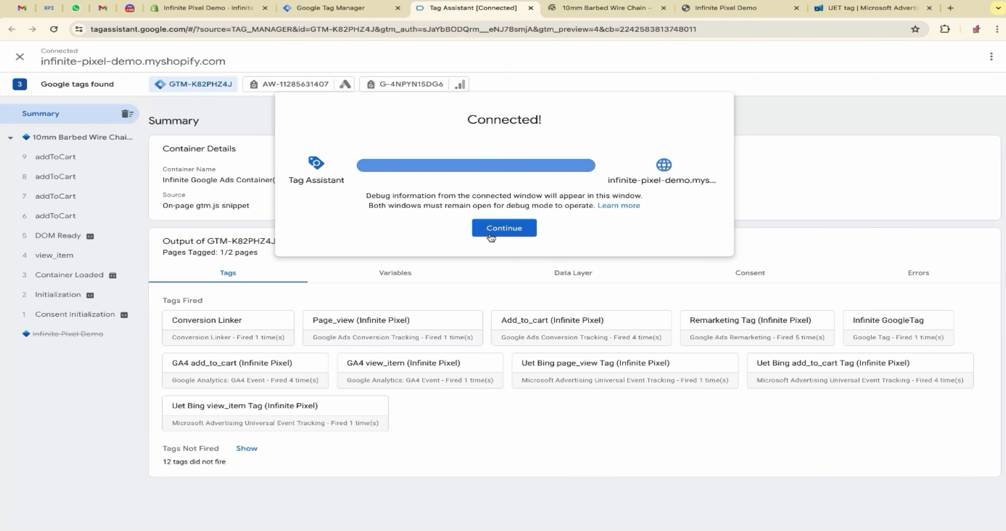
{"action": "left_click", "coordinate": [506, 230]}
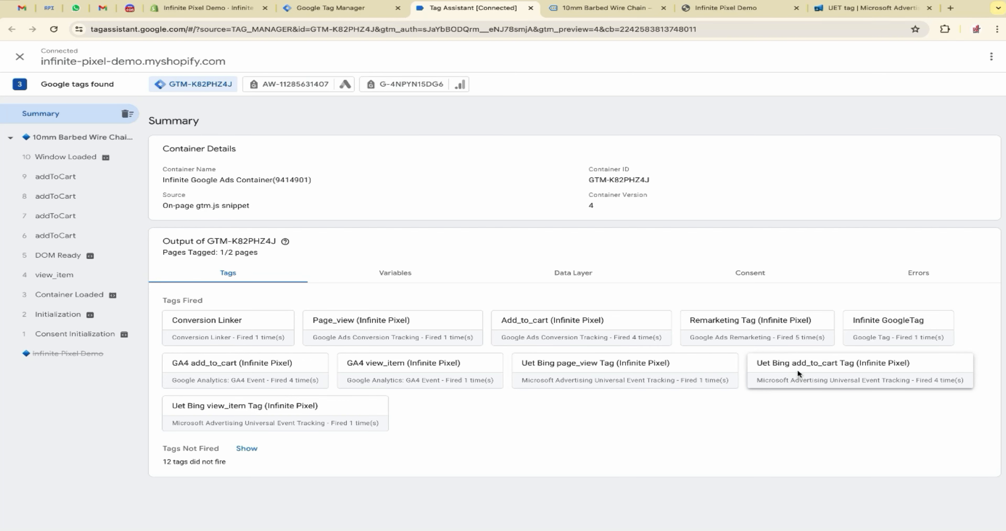
{"action": "left_click", "coordinate": [796, 380]}
{"action": "left_click_drag", "start_coordinate": [314, 63], "coordinate": [390, 63]}
{"action": "left_click", "coordinate": [244, 56]}
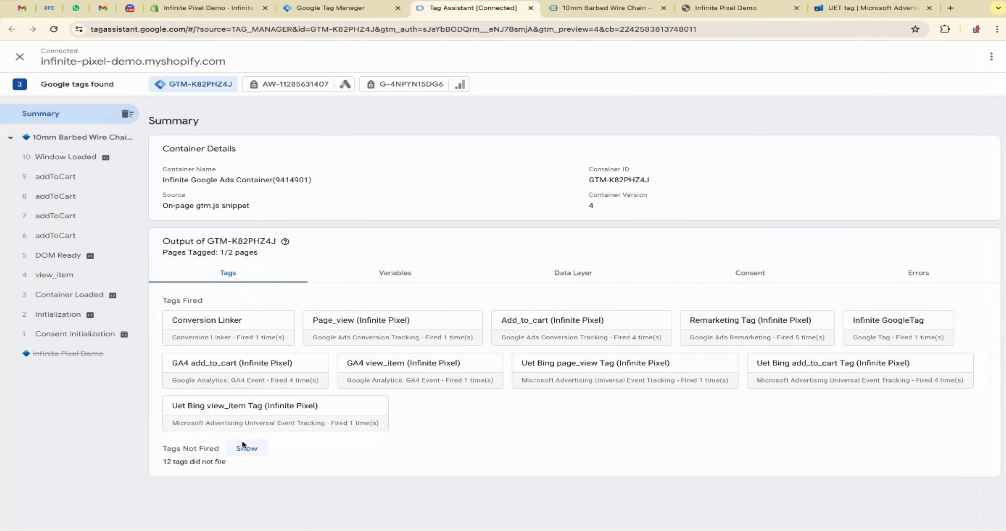
{"action": "left_click", "coordinate": [247, 448]}
{"action": "scroll", "coordinate": [251, 386], "scroll_direction": "down", "scroll_amount": 2}
{"action": "scroll", "coordinate": [512, 236], "scroll_direction": "up", "scroll_amount": 2}
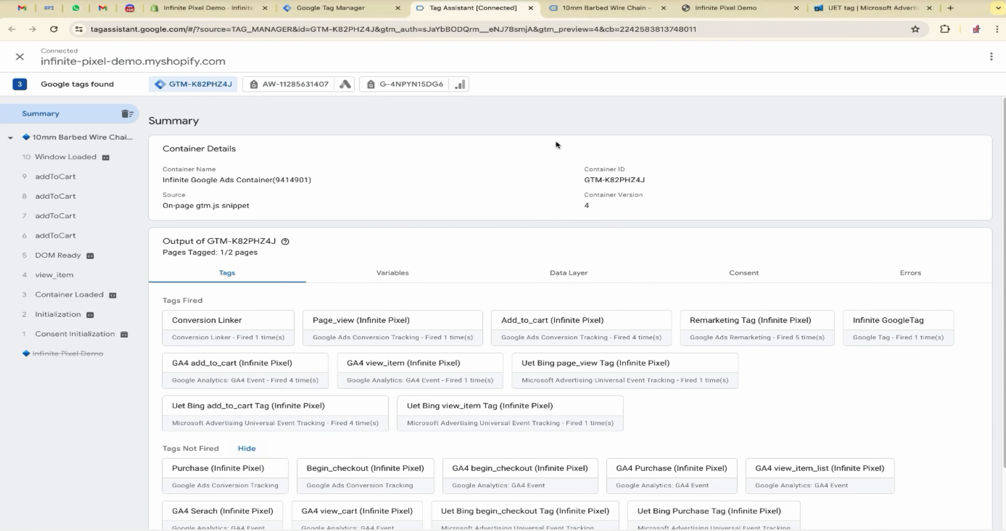
Return to the demo store and check out the cart with the 10mm Barbed Wire Chain
{"action": "left_click", "coordinate": [623, 8]}
{"action": "scroll", "coordinate": [625, 273], "scroll_direction": "down", "scroll_amount": 1}
{"action": "left_click", "coordinate": [703, 187]}
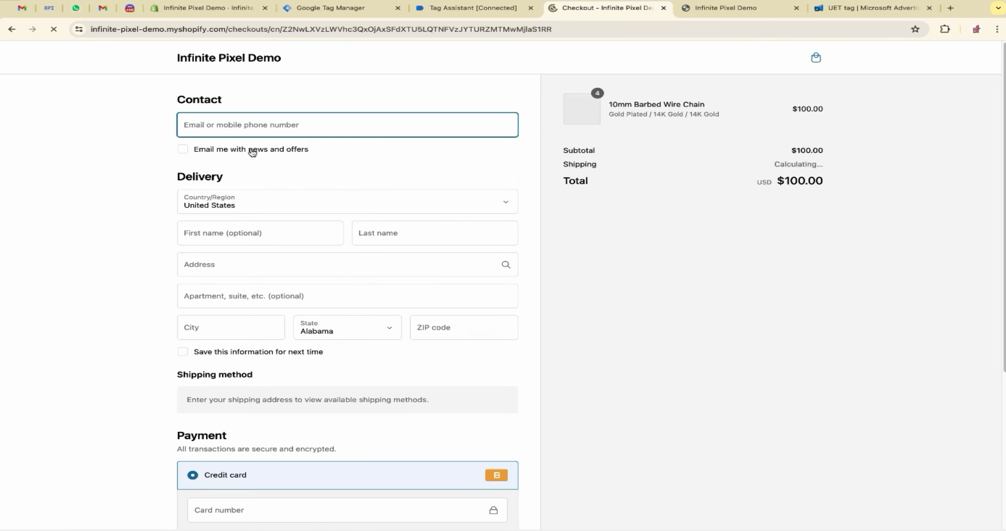
Fill in the saved contact and delivery details, enter the card number, expiry date and security code, and place the order
{"action": "left_click", "coordinate": [266, 156]}
{"action": "scroll", "coordinate": [303, 376], "scroll_direction": "down", "scroll_amount": 3}
{"action": "left_click", "coordinate": [227, 432]}
{"action": "type", "text": "1"}
{"action": "left_click", "coordinate": [242, 450]}
{"action": "type", "text": "0333\t321"}
{"action": "scroll", "coordinate": [368, 442], "scroll_direction": "down", "scroll_amount": 5}
{"action": "left_click", "coordinate": [368, 442]}
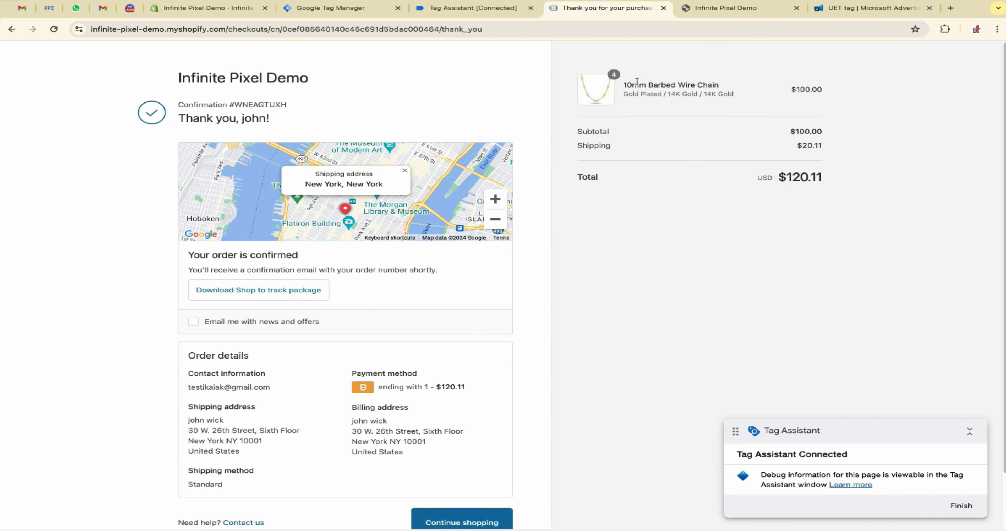
Switch to Tag Assistant, review the tags fired after the test order, and inspect the Uet Bing Purchase Tag's details before closing them
{"action": "left_click", "coordinate": [491, 18]}
{"action": "scroll", "coordinate": [511, 223], "scroll_direction": "down", "scroll_amount": 1}
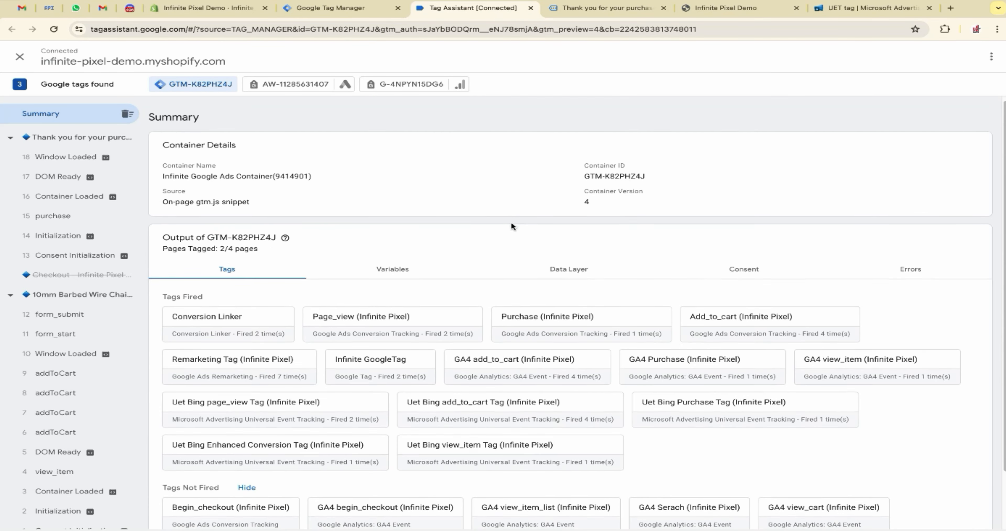
{"action": "scroll", "coordinate": [718, 442], "scroll_direction": "down", "scroll_amount": 1}
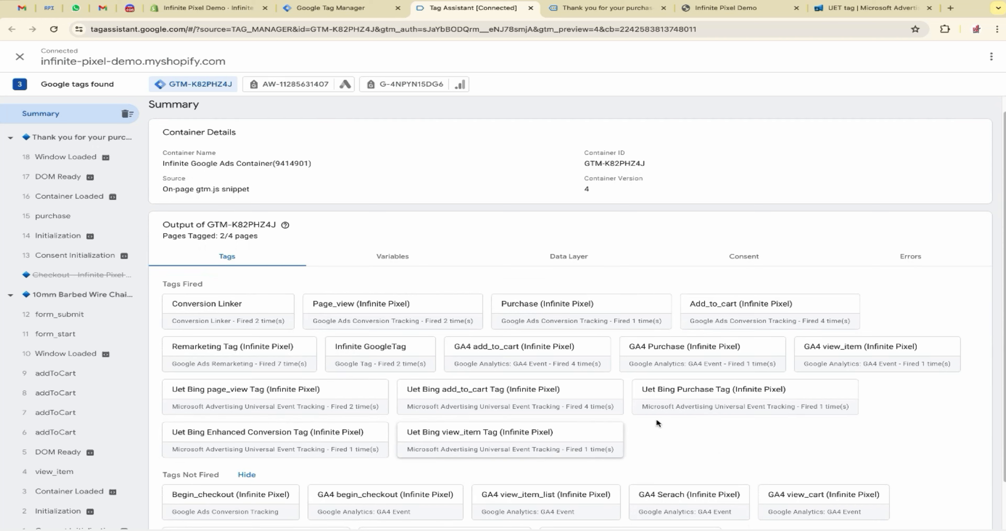
{"action": "left_click_drag", "start_coordinate": [641, 389], "coordinate": [734, 392]}
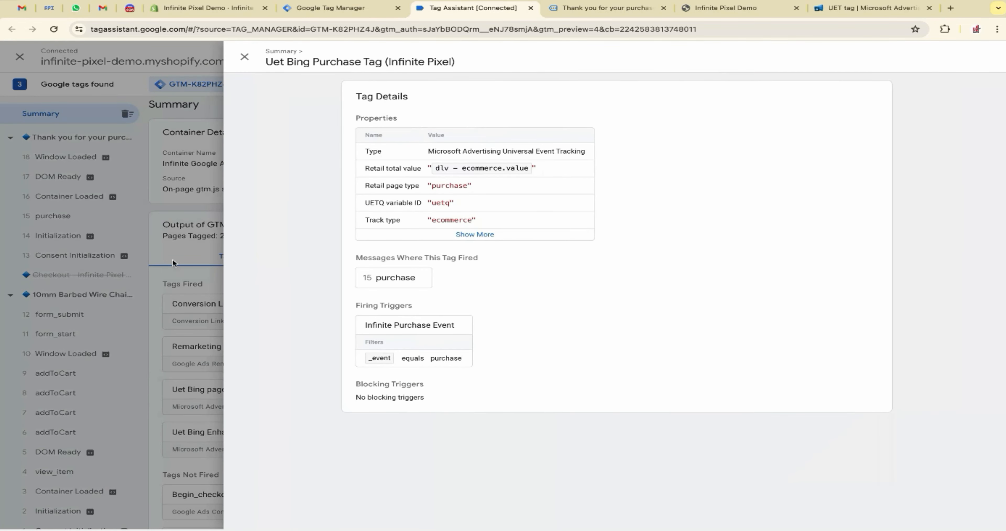
{"action": "left_click", "coordinate": [159, 290]}
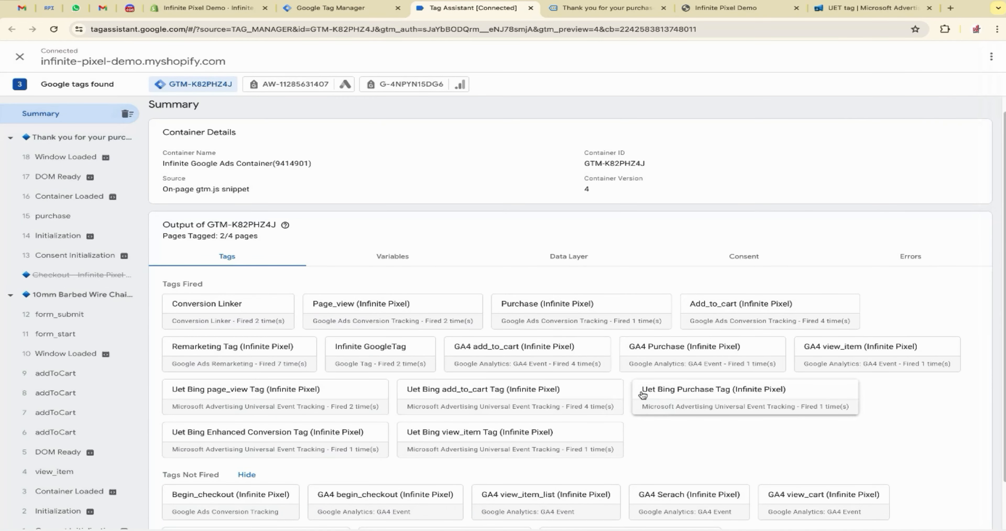
Compare the fired tags with the tags not fired, and recheck the Uet Bing Purchase Tag's properties and firing trigger before closing its details
{"action": "scroll", "coordinate": [672, 399], "scroll_direction": "down", "scroll_amount": 1}
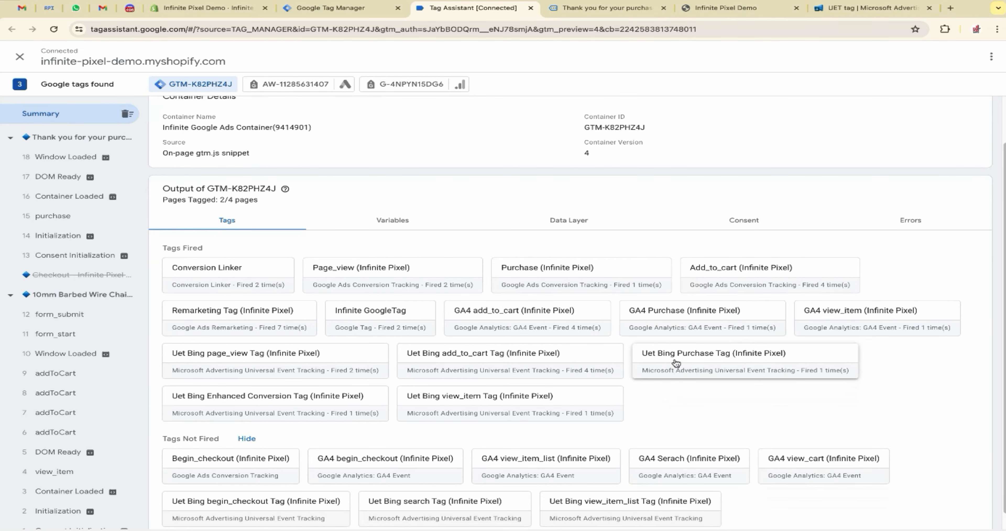
{"action": "scroll", "coordinate": [677, 365], "scroll_direction": "down", "scroll_amount": 1}
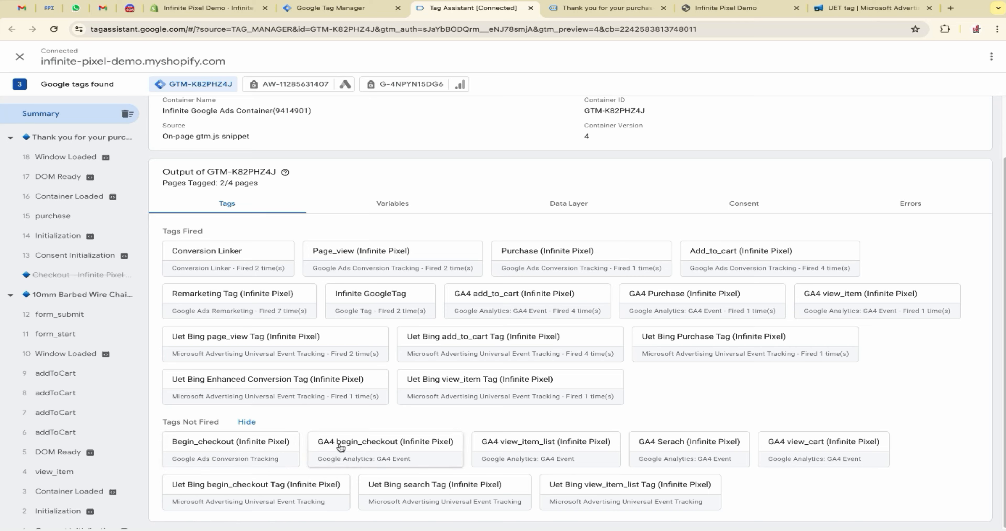
{"action": "scroll", "coordinate": [366, 445], "scroll_direction": "up", "scroll_amount": 1}
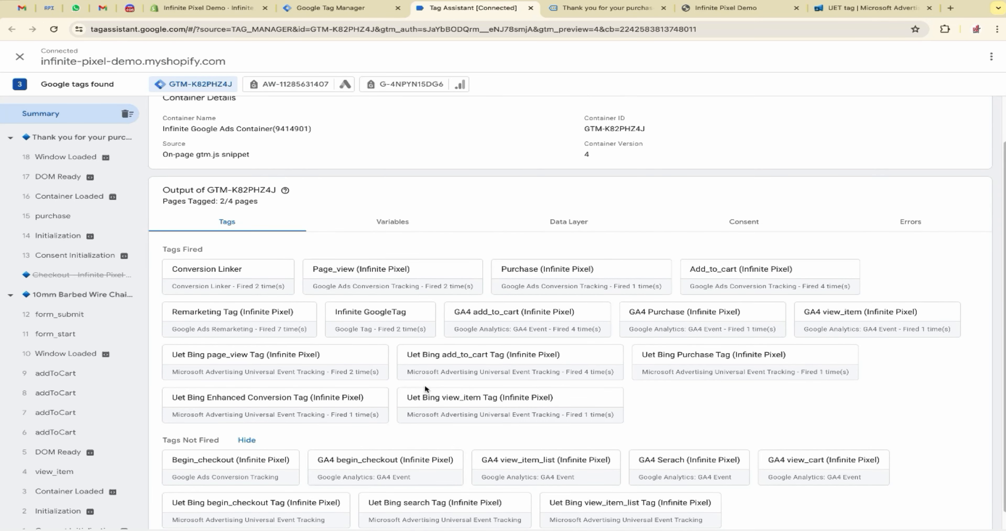
{"action": "scroll", "coordinate": [425, 387], "scroll_direction": "up", "scroll_amount": 2}
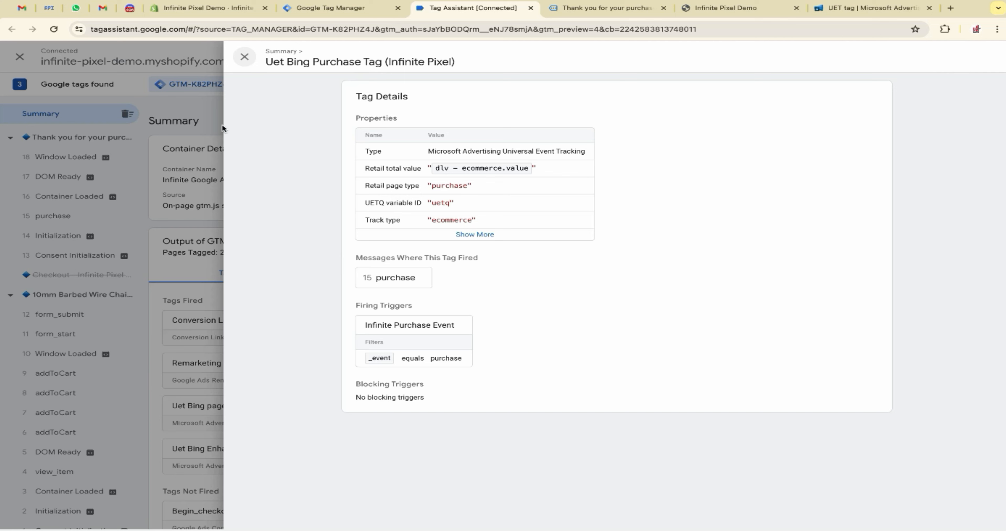
{"action": "left_click", "coordinate": [208, 117]}
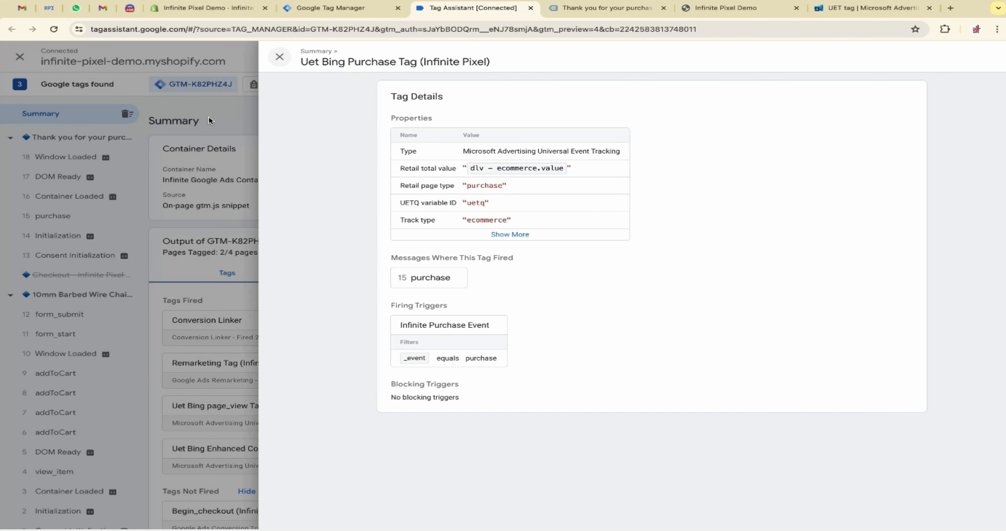